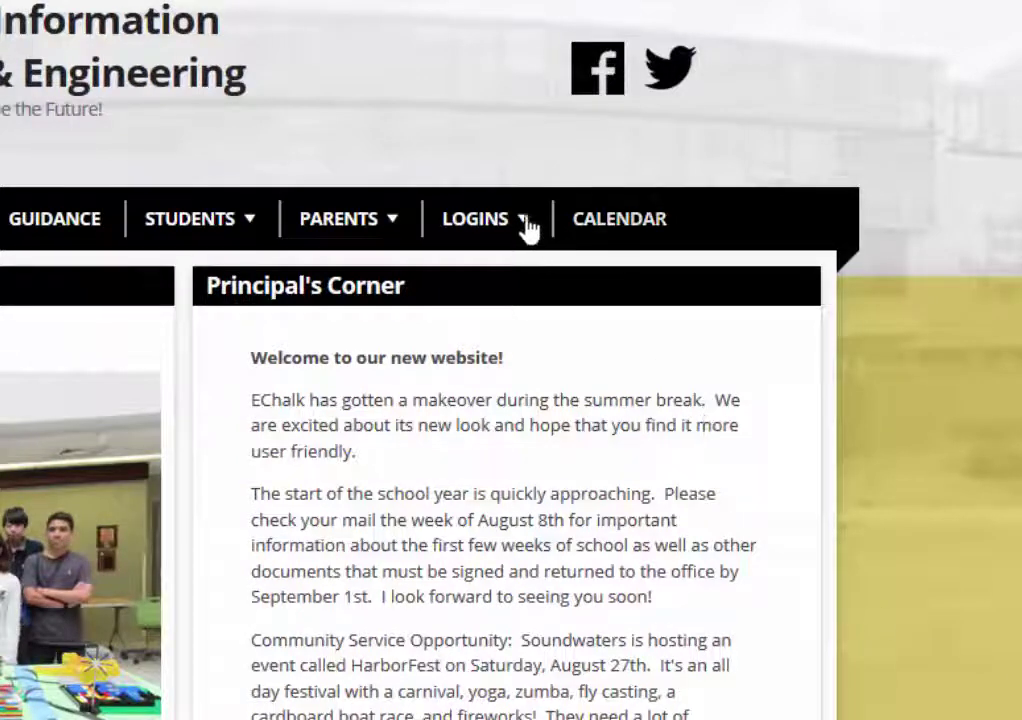
Show the AITE site's LOGINS options, including Office 365
{"action": "mouse_move", "coordinate": [518, 222]}
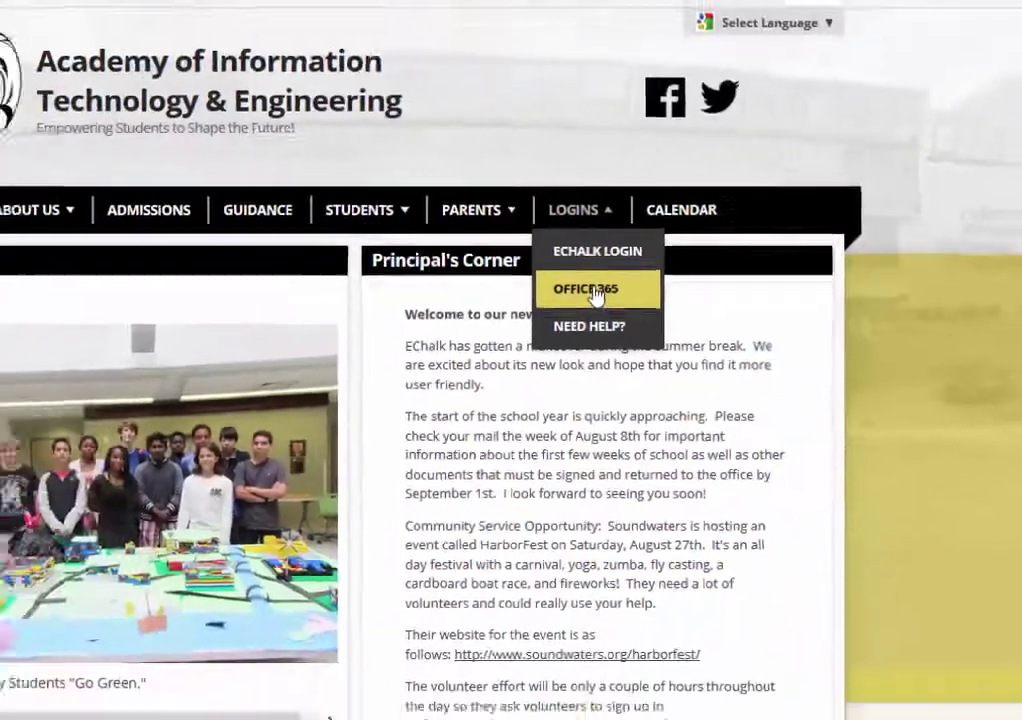
Open the Office 365 sign-in page and sign in with the student's school email and password
{"action": "left_click", "coordinate": [505, 330]}
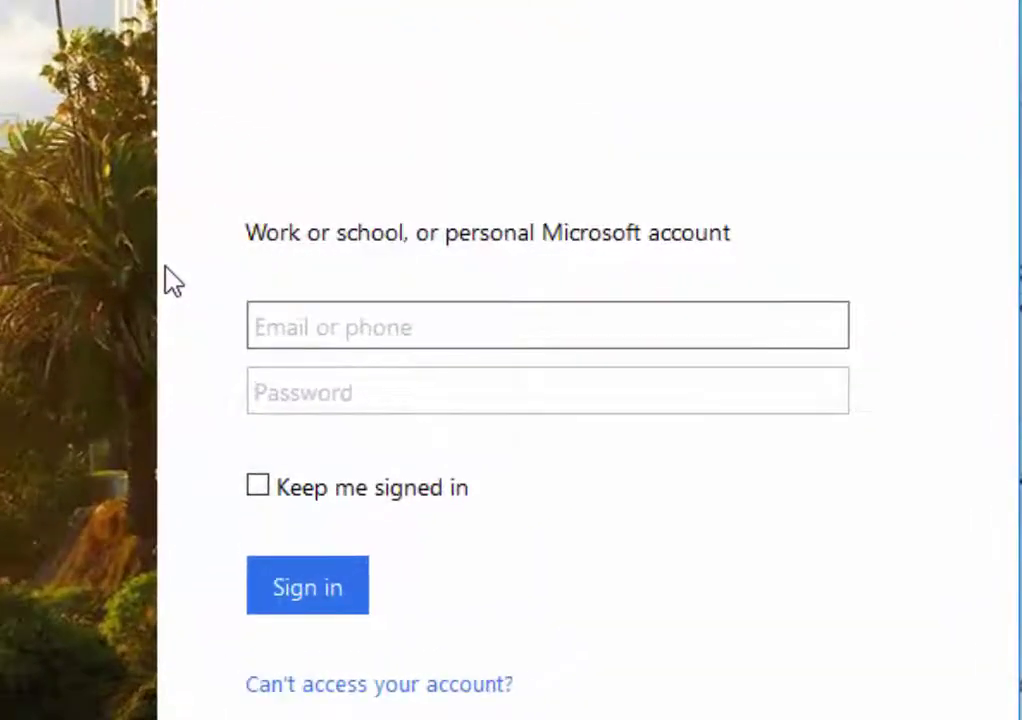
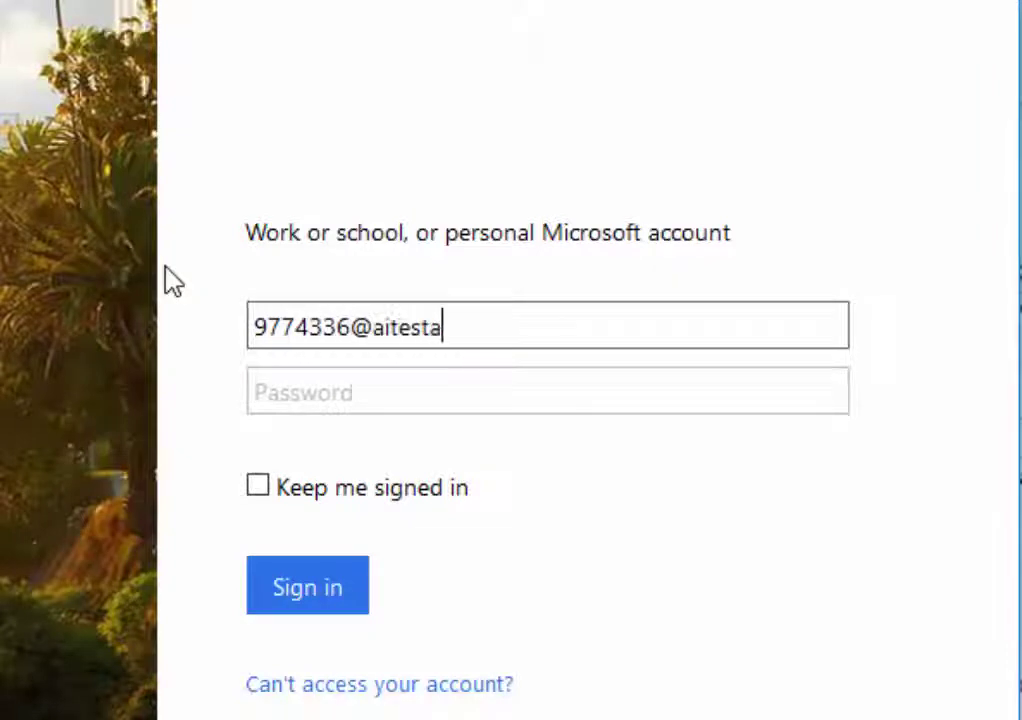
{"action": "key", "text": "Tab"}
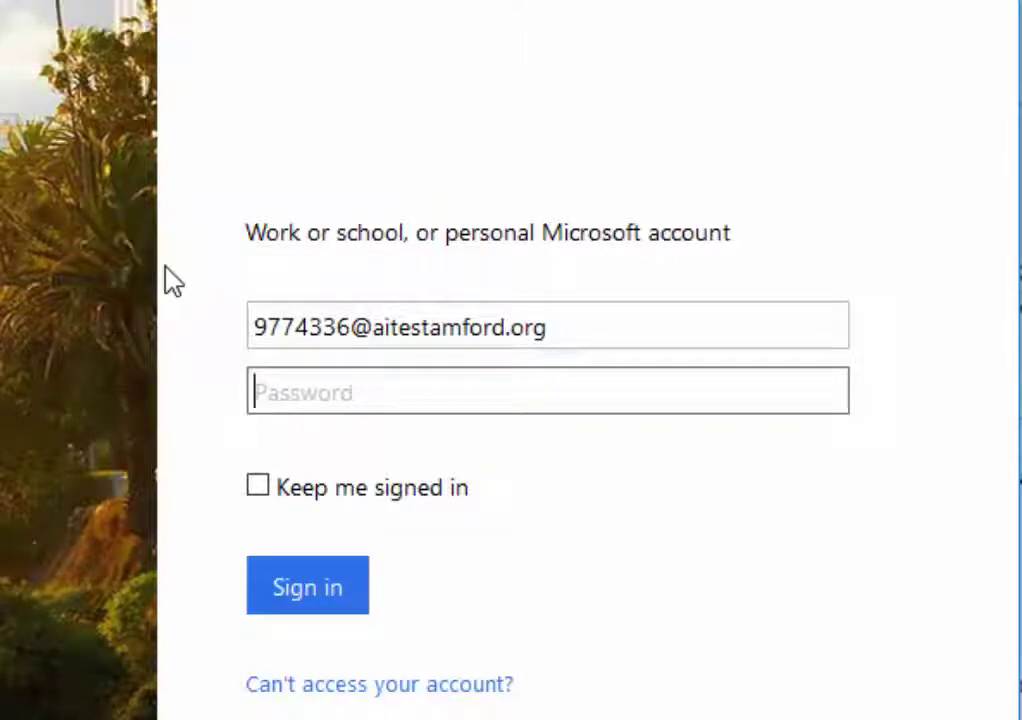
{"action": "type", "text": "•"}
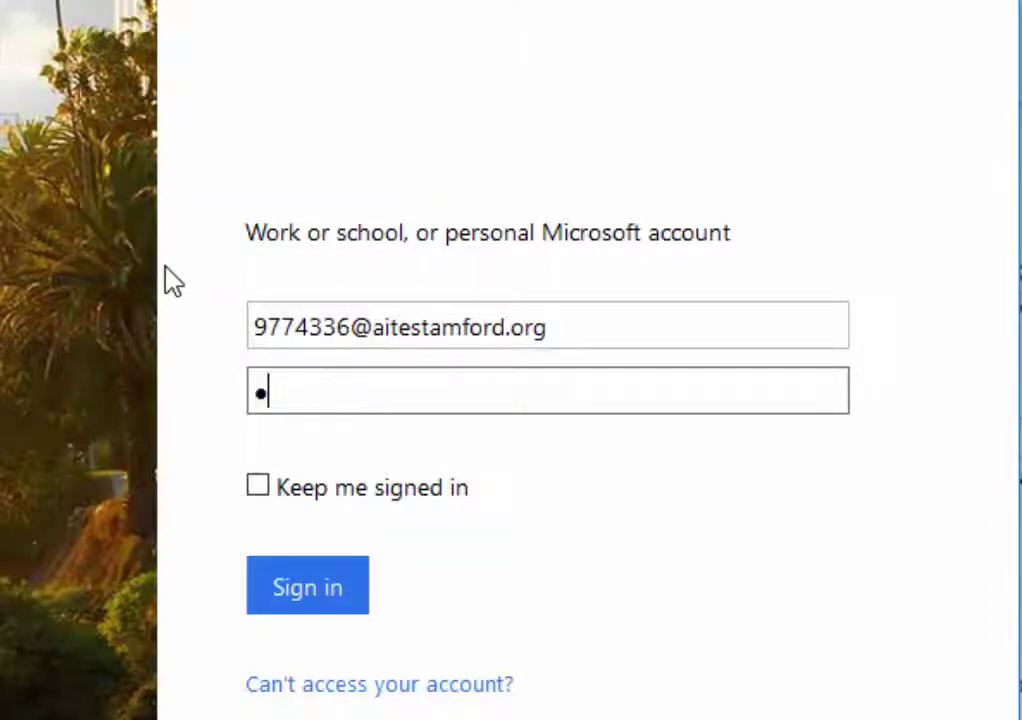
{"action": "type", "text": "••••••••••"}
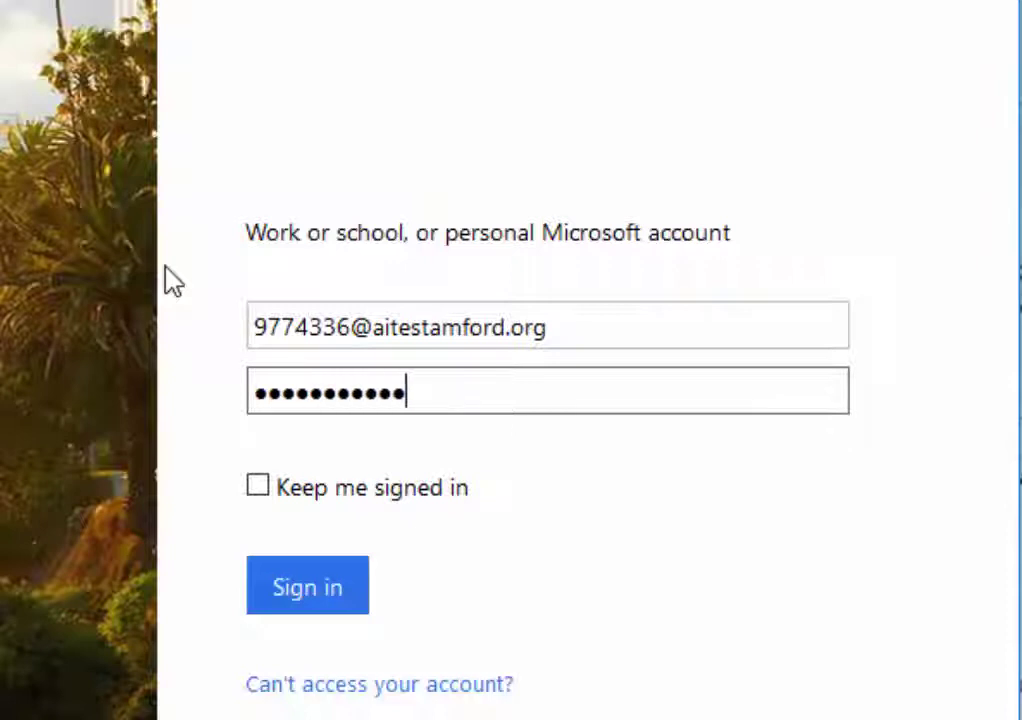
{"action": "left_click", "coordinate": [306, 598]}
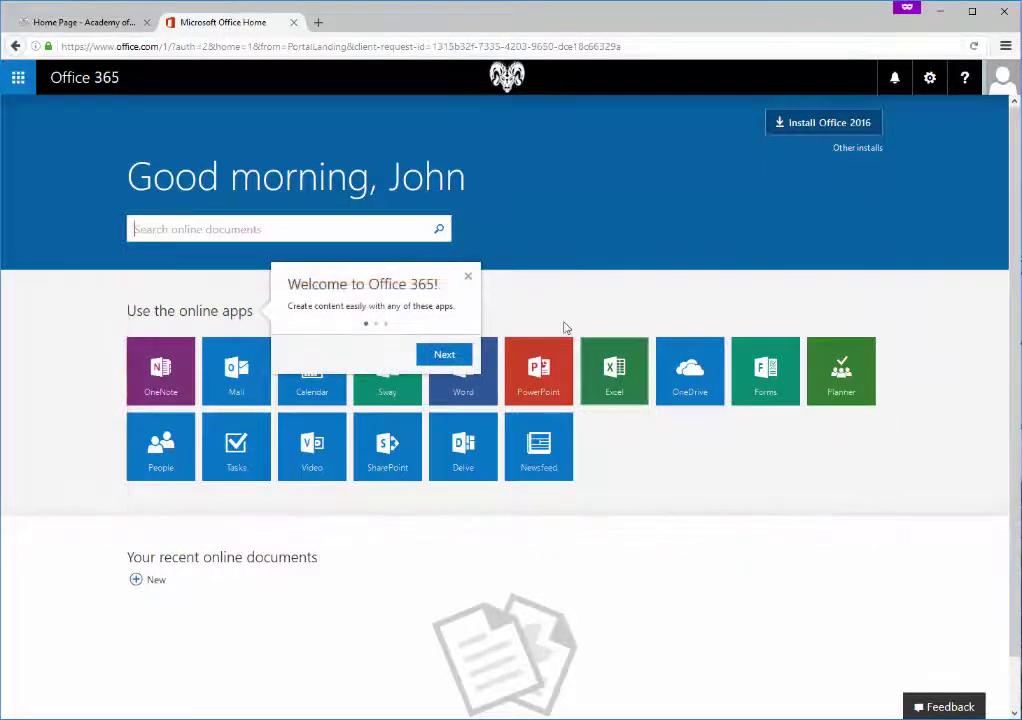
Dismiss the Welcome to Office 365 tip
{"action": "left_click", "coordinate": [466, 277]}
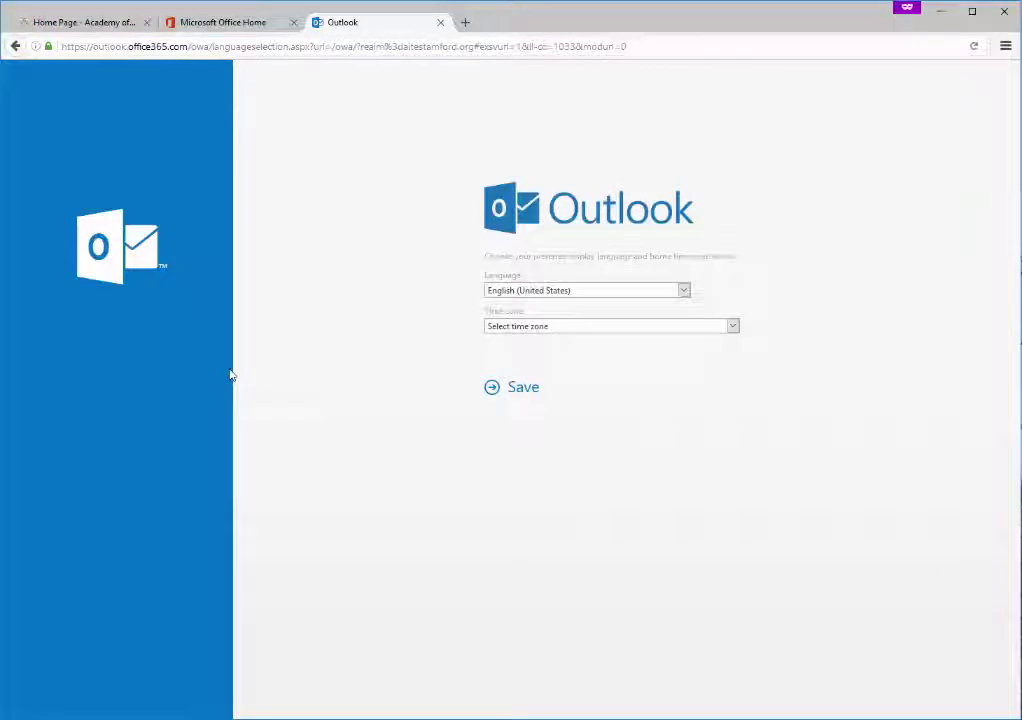
Set Outlook's time zone to (UTC-05:00) Eastern Time (US & Canada) and save
{"action": "left_click", "coordinate": [540, 328]}
{"action": "scroll", "coordinate": [588, 447], "scroll_direction": "down", "scroll_amount": 5}
{"action": "left_click", "coordinate": [588, 437]}
{"action": "left_click", "coordinate": [515, 390]}
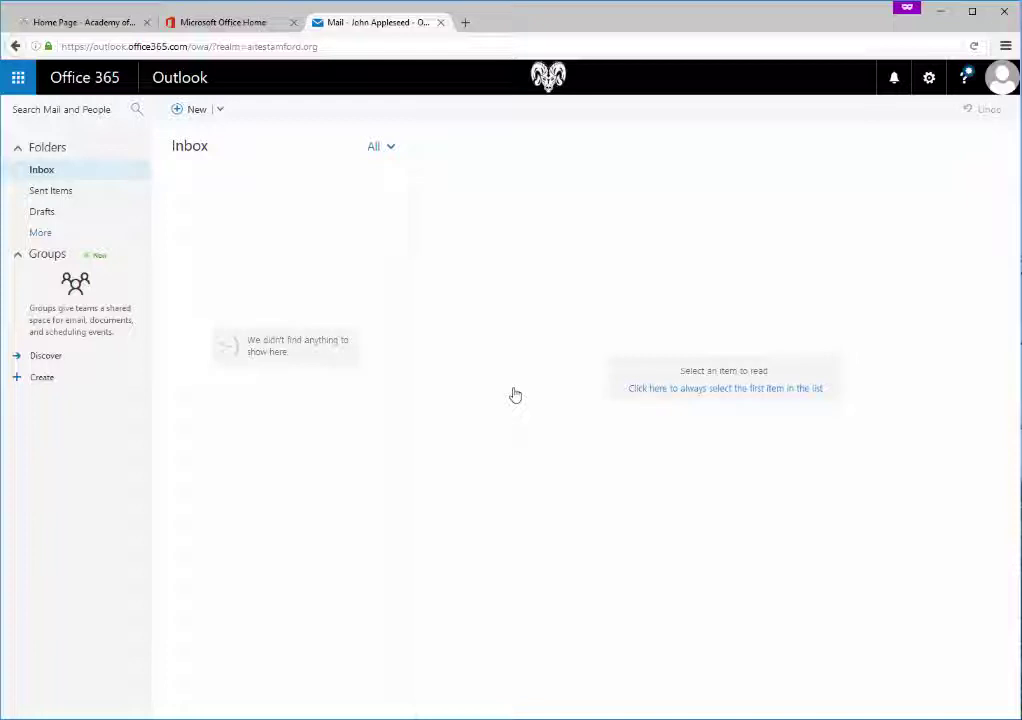
Close the Outlook mailbox tab
{"action": "left_click", "coordinate": [441, 22]}
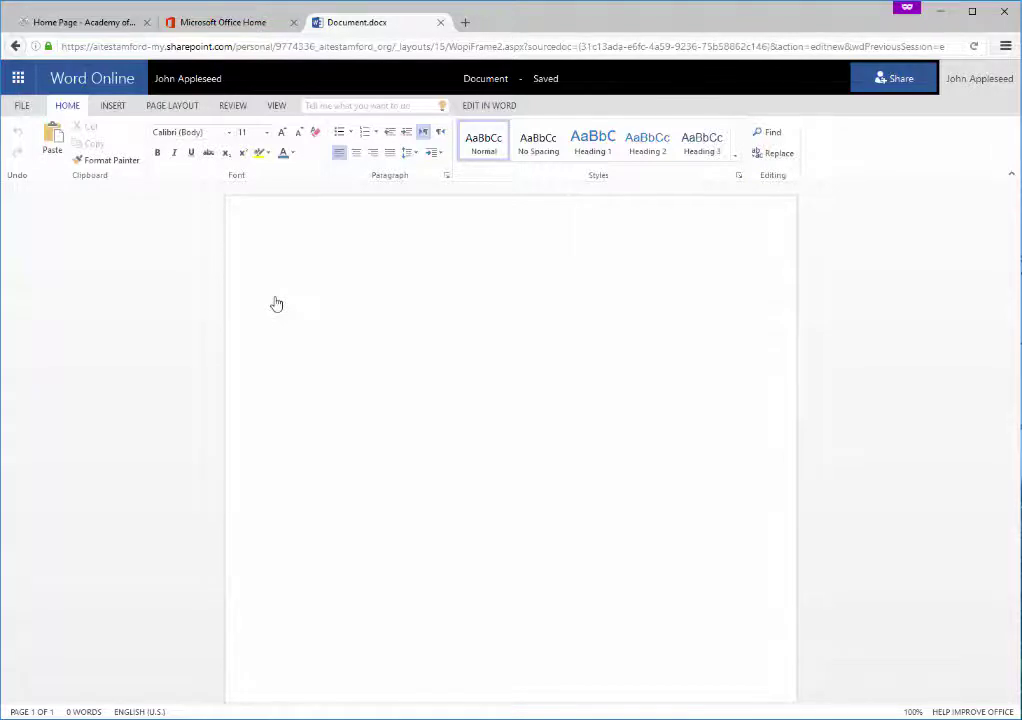
Type 'This is a test.' and save a copy of the document as 'Test Document'
{"action": "type", "text": "This is a test."}
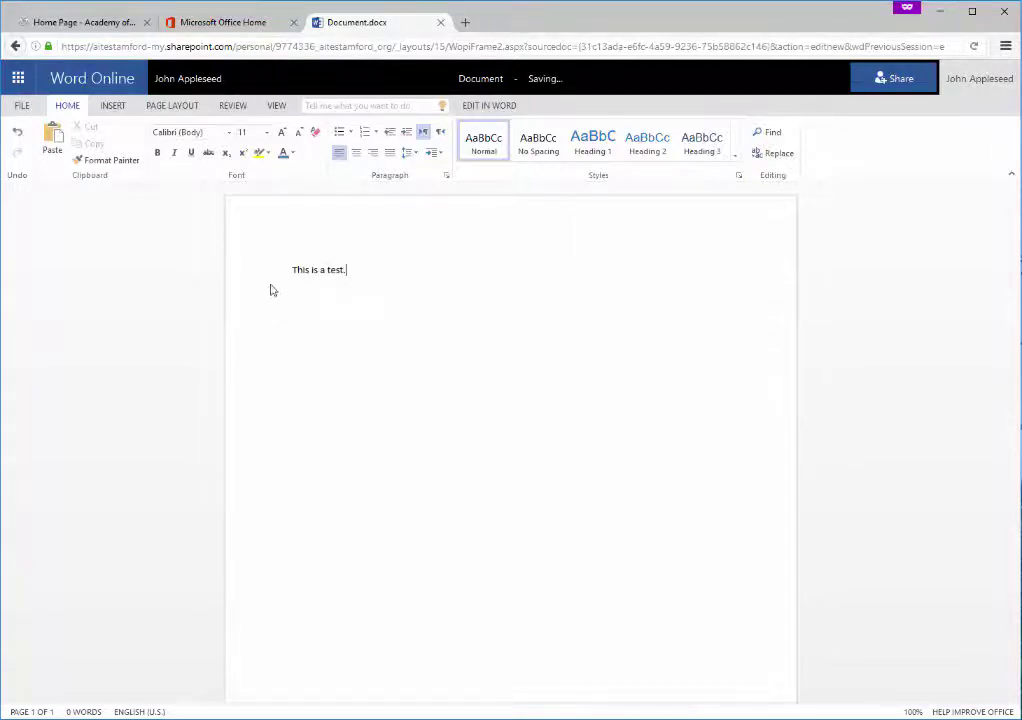
{"action": "left_click", "coordinate": [22, 105]}
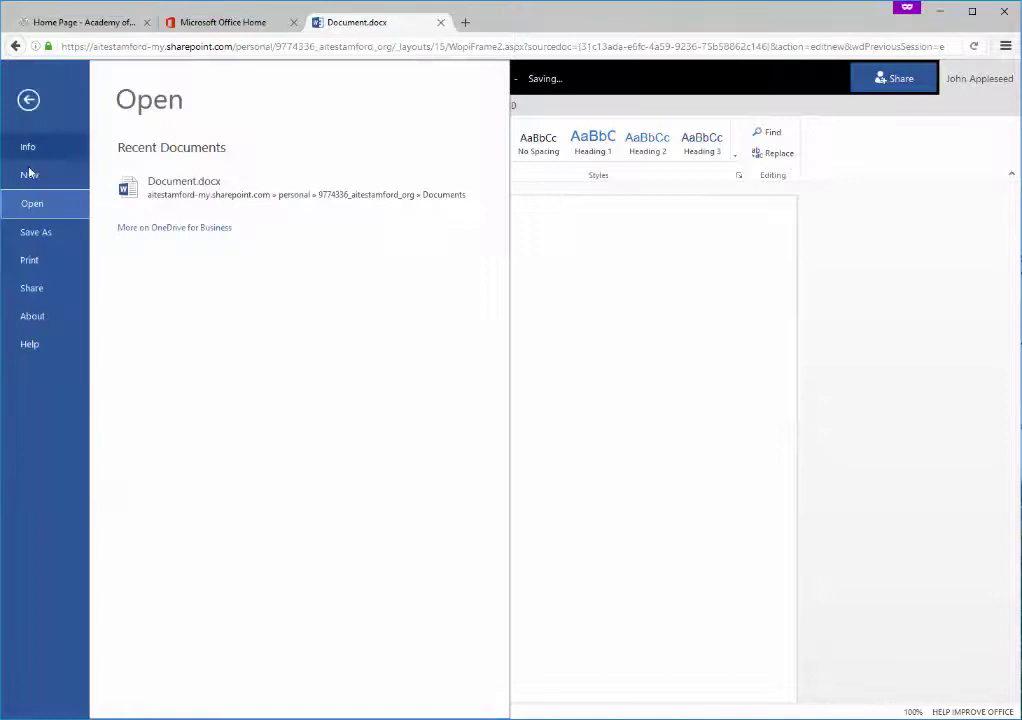
{"action": "left_click", "coordinate": [36, 234]}
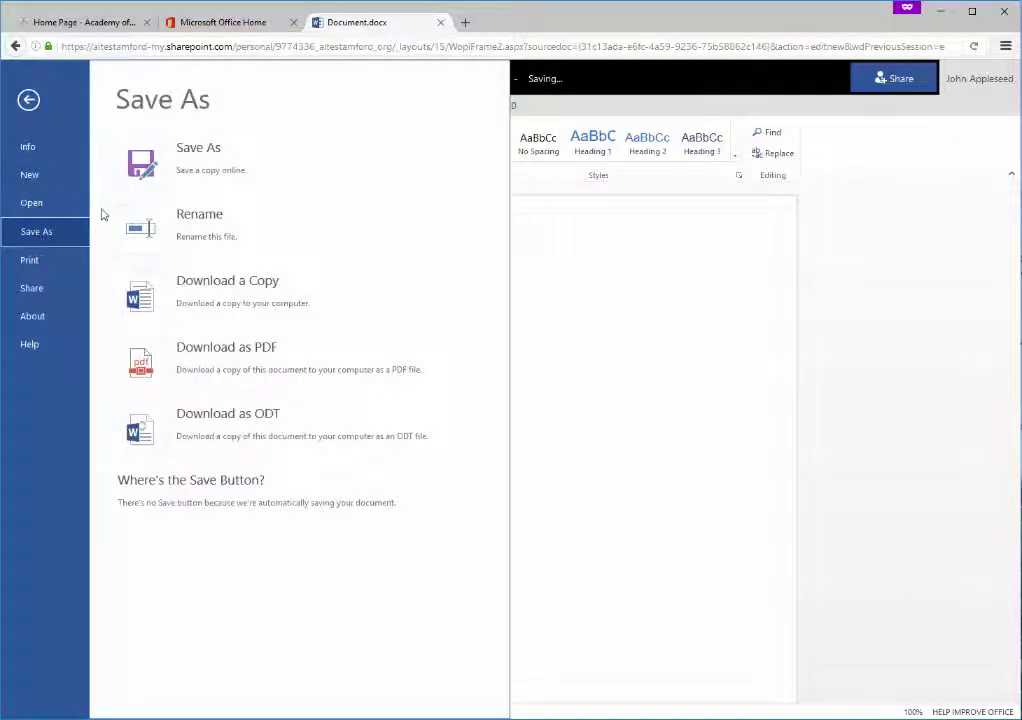
{"action": "left_click", "coordinate": [142, 165]}
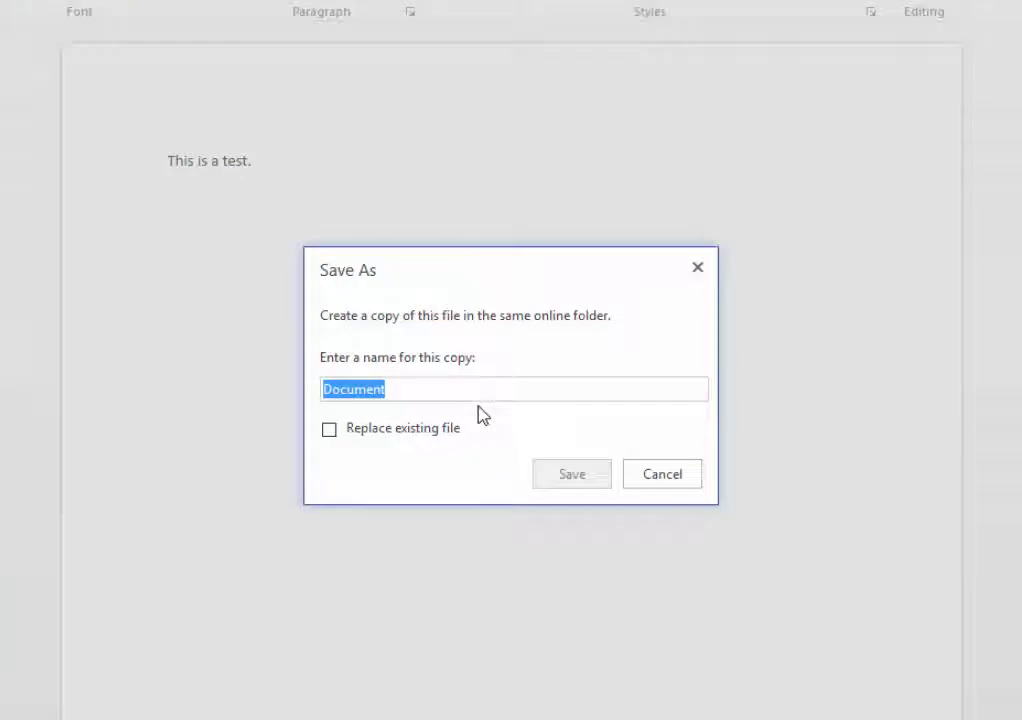
{"action": "type", "text": "Test Document"}
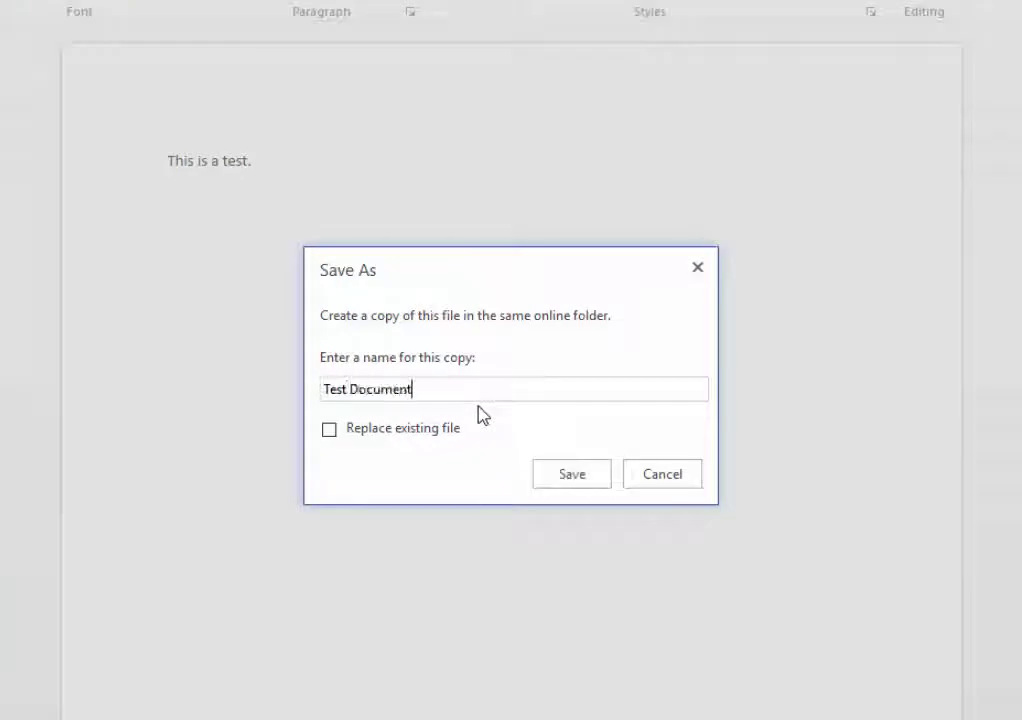
{"action": "left_click", "coordinate": [573, 474]}
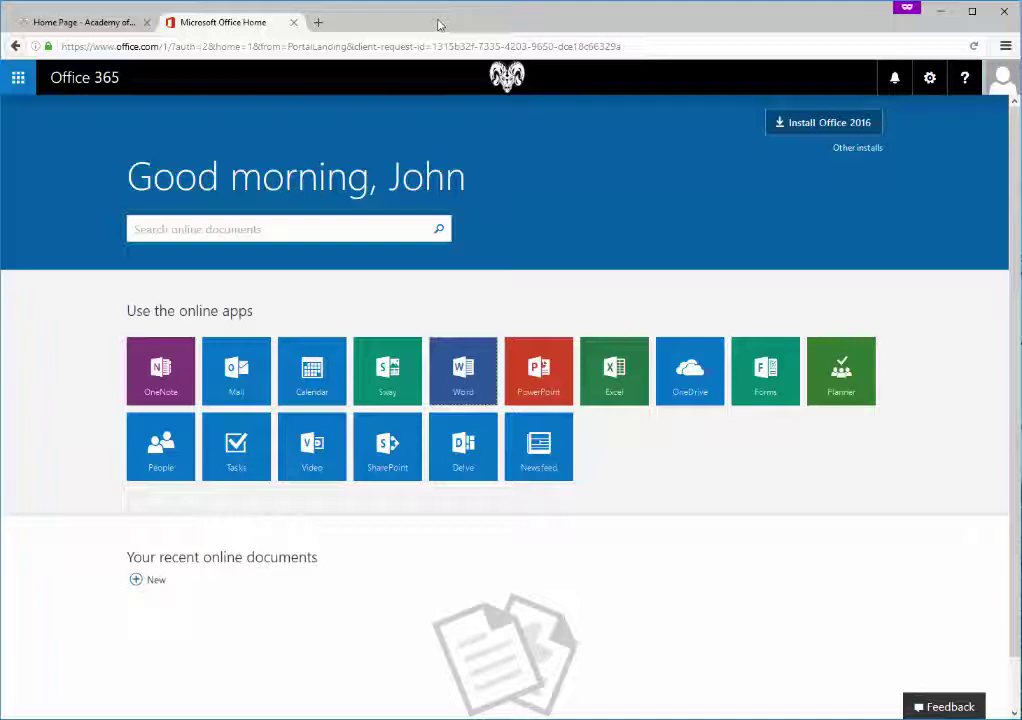
Open OneDrive past its welcome page and create a new folder named 'Tests'
{"action": "left_click", "coordinate": [695, 367]}
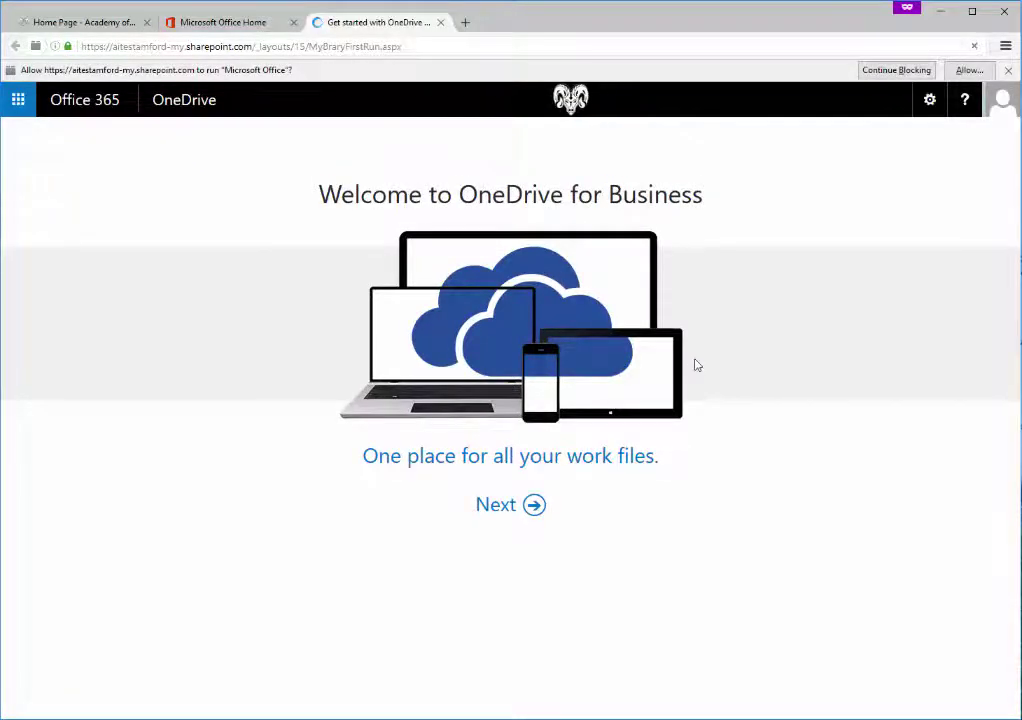
{"action": "left_click", "coordinate": [504, 515]}
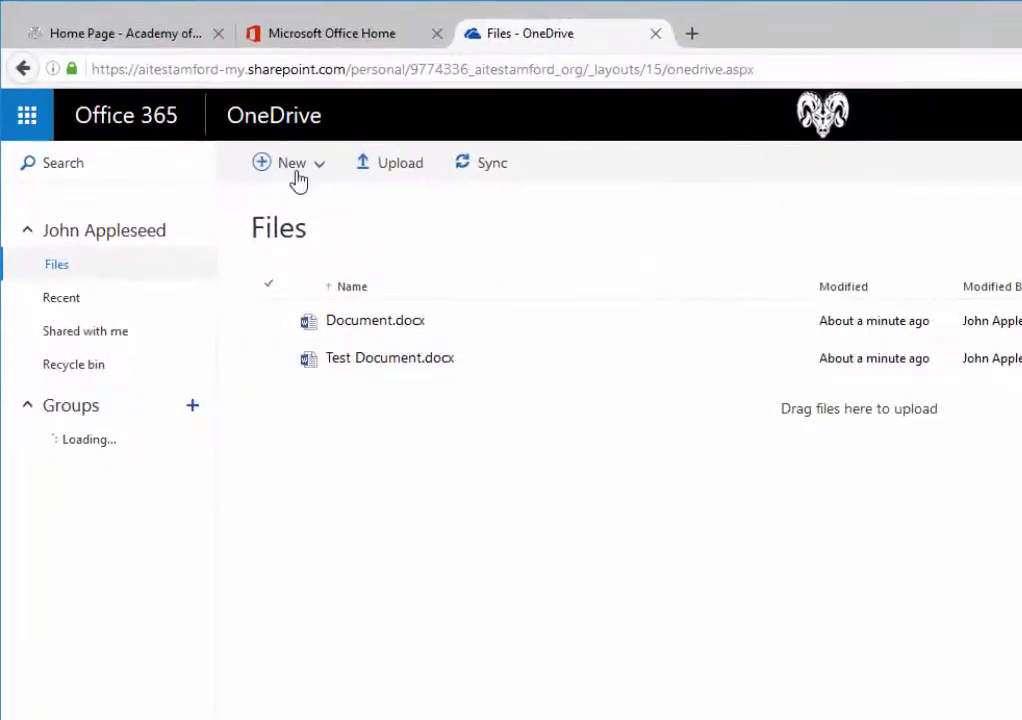
{"action": "left_click", "coordinate": [325, 173]}
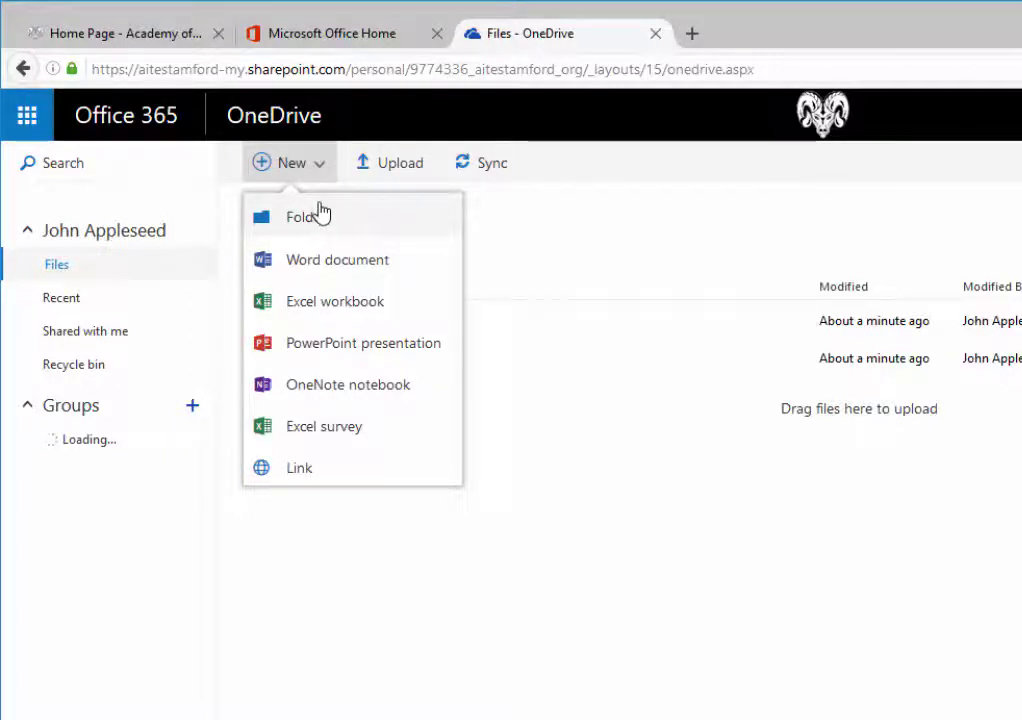
{"action": "left_click", "coordinate": [320, 214]}
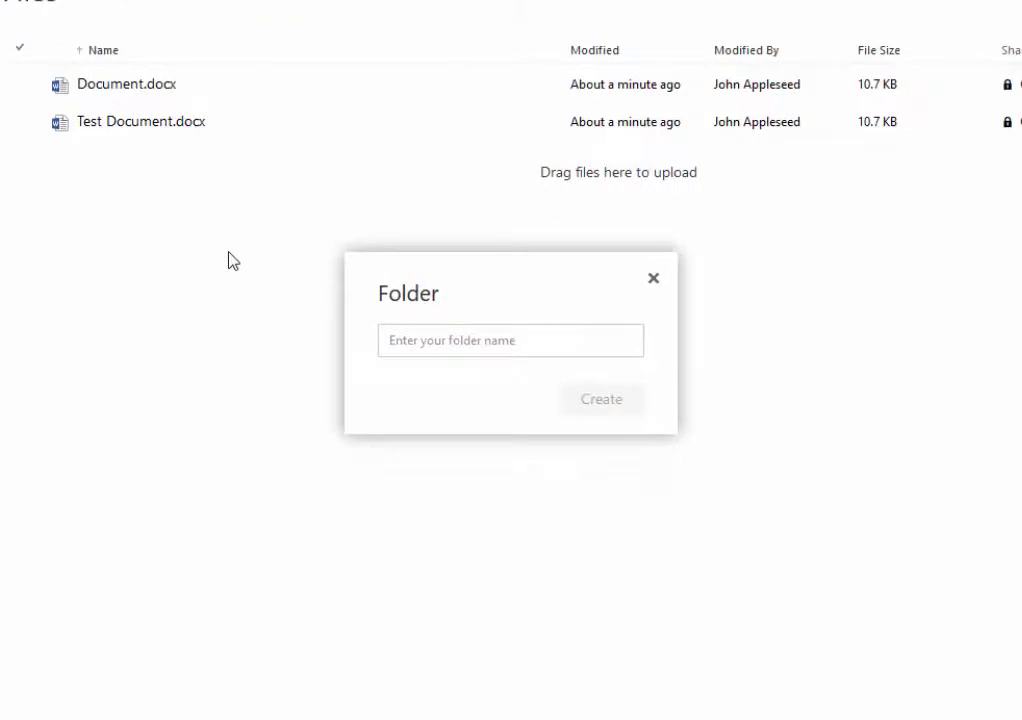
{"action": "left_click", "coordinate": [440, 345]}
{"action": "type", "text": "Tests"}
{"action": "left_click", "coordinate": [630, 402]}
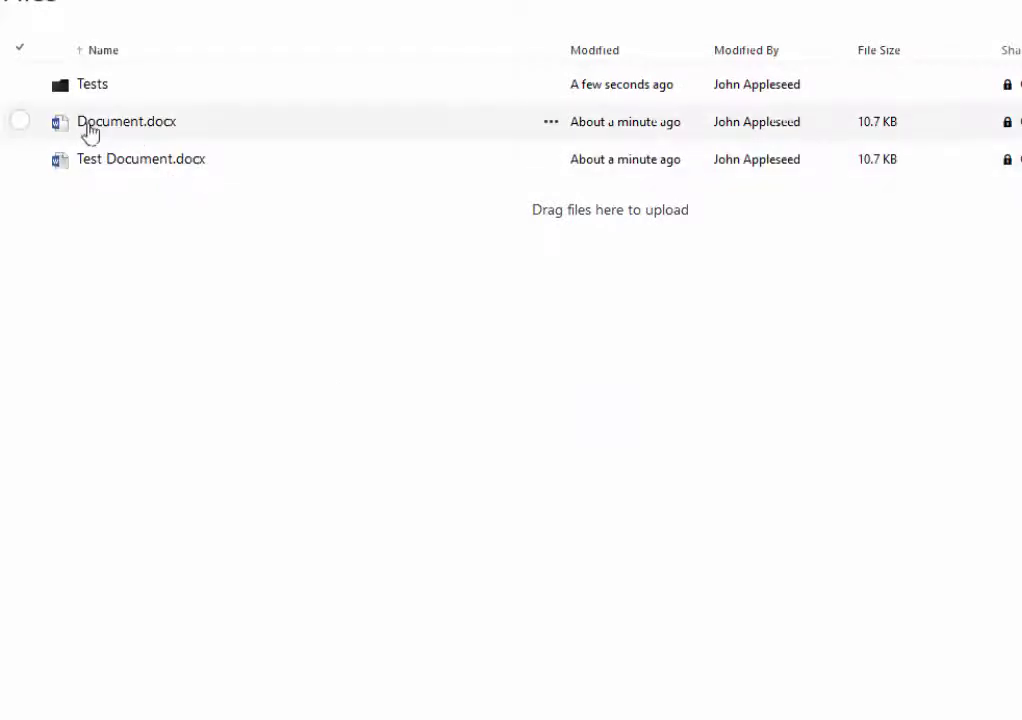
Move Document.docx into Tests, open the Tests folder's Share options, and close OneDrive
{"action": "left_click_drag", "start_coordinate": [87, 132], "coordinate": [98, 90]}
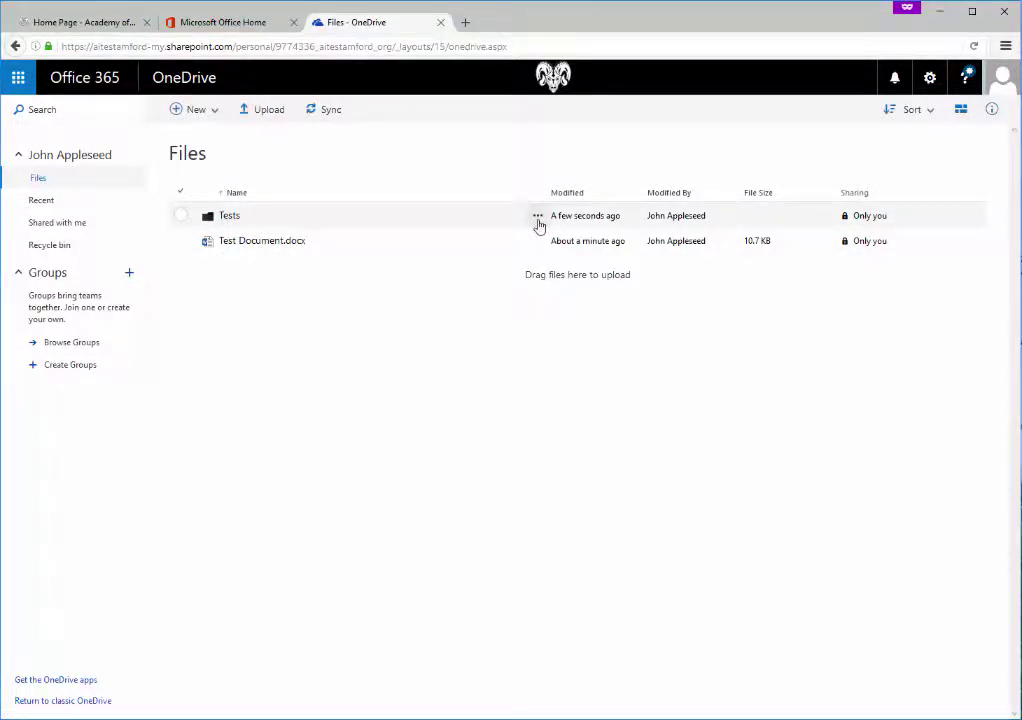
{"action": "left_click", "coordinate": [538, 217]}
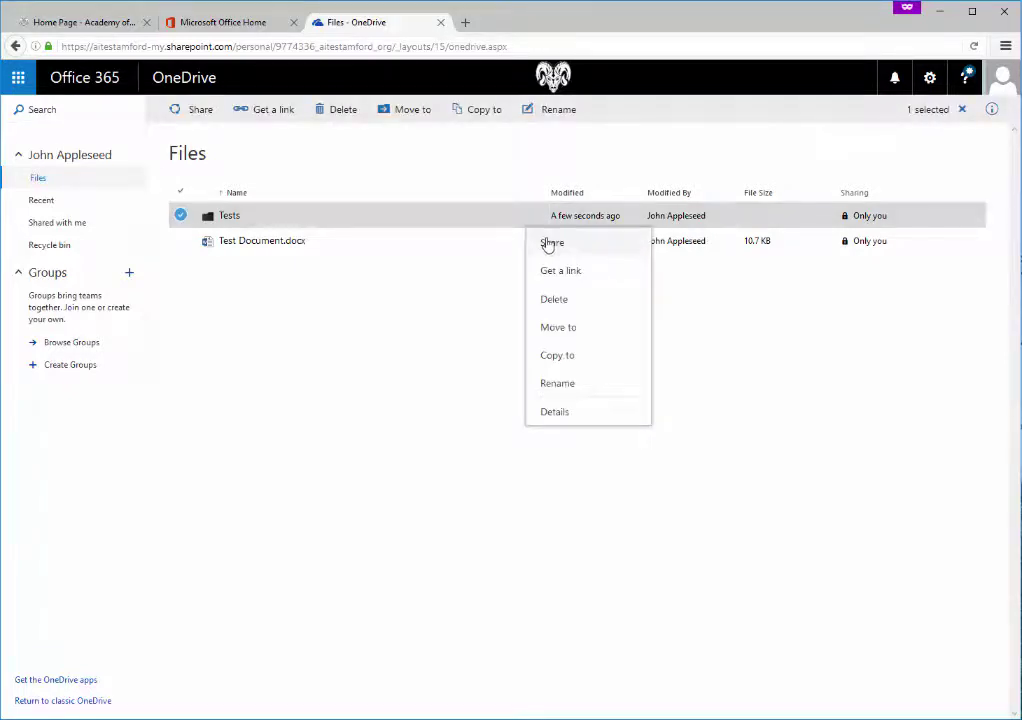
{"action": "left_click", "coordinate": [551, 243]}
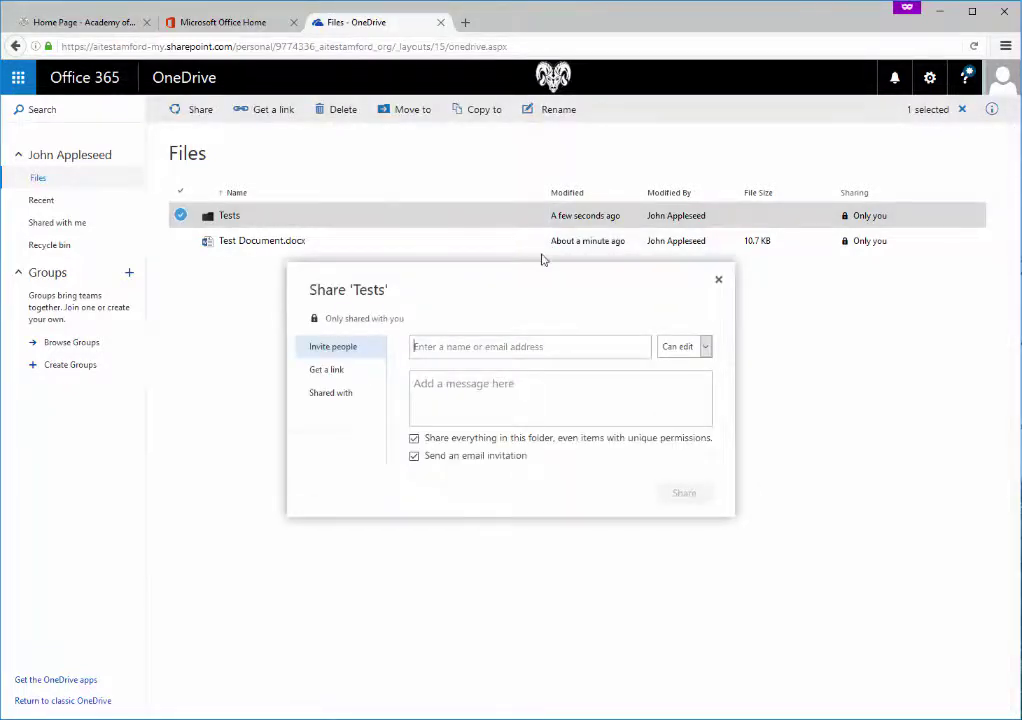
{"action": "left_click", "coordinate": [440, 22]}
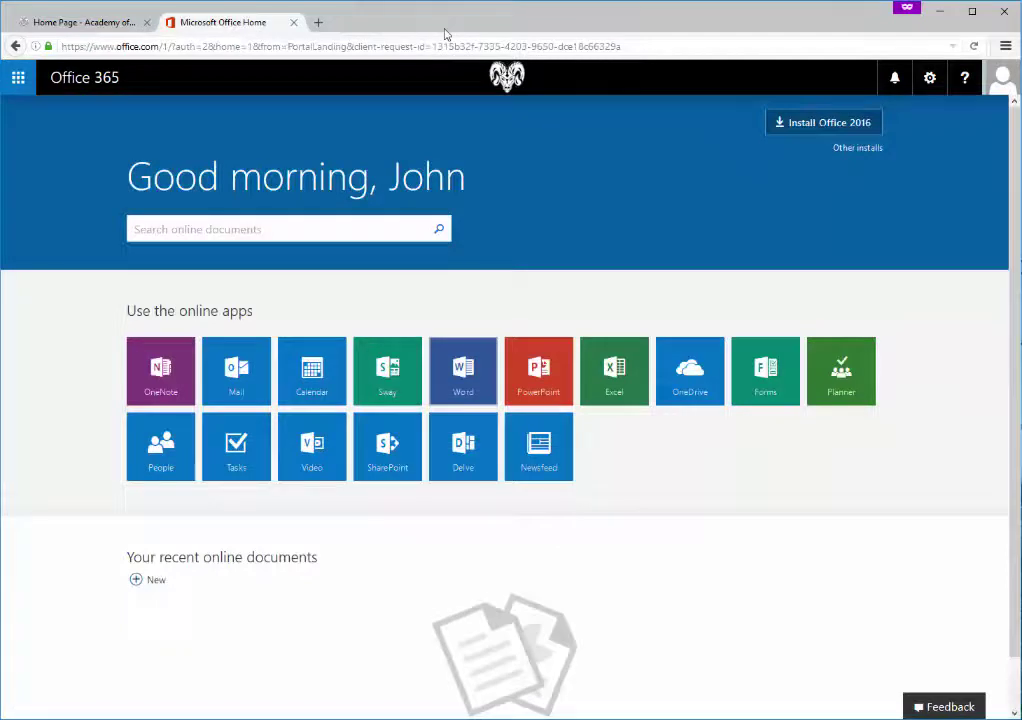